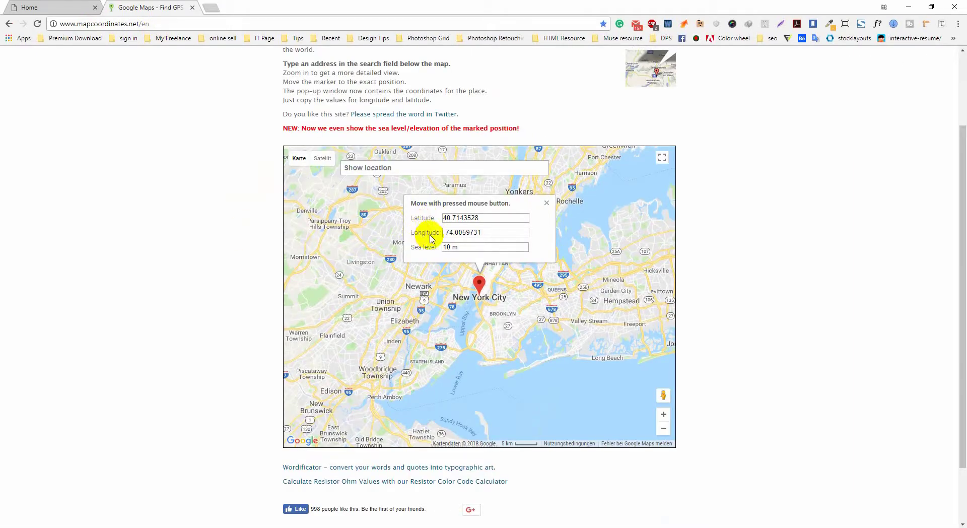
# - Copy latitude 40.7143528 from the browser into the map widget's Latitude option
pyautogui.moveTo(482, 217); pyautogui.dragTo(433, 221)
pyautogui.hotkey('alt', 'Tab')
pyautogui.click(432, 224)
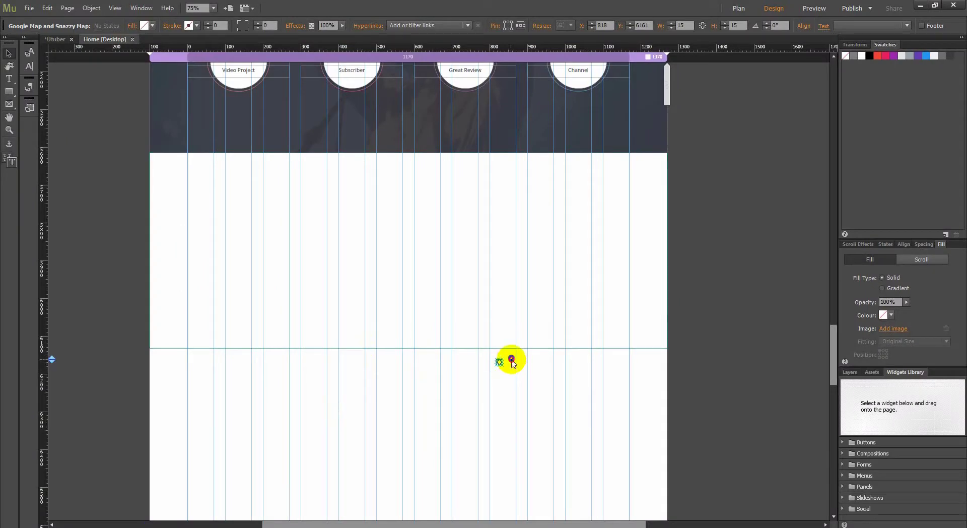
pyautogui.click(511, 359)
pyautogui.click(605, 346)
# - Copy longitude -74.0059731 from the coordinates page into the widget's Longitude option
pyautogui.hotkey('alt', 'Tab')
pyautogui.click(505, 233)
pyautogui.rightClick(466, 235)
pyautogui.click(487, 254)
pyautogui.click(141, 524)
pyautogui.click(512, 359)
# - Keep zoom at 10 and scroll wheel False, and set the tool tip to 'My Home'
pyautogui.click(590, 359)
pyautogui.click(586, 369)
pyautogui.click(579, 372)
pyautogui.click(589, 373)
pyautogui.click(607, 388)
pyautogui.moveTo(607, 388); pyautogui.dragTo(538, 387)
pyautogui.write('My Home')
# - Enter an empty quoted style ("") in the map widget's Style box
pyautogui.click(573, 414)
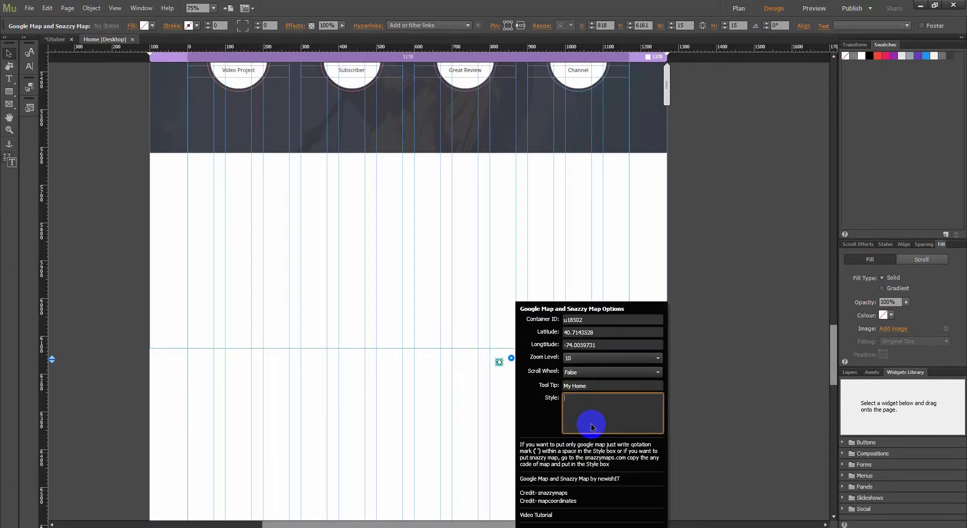
pyautogui.write("'")
pyautogui.press('Tab')
pyautogui.click(418, 375)
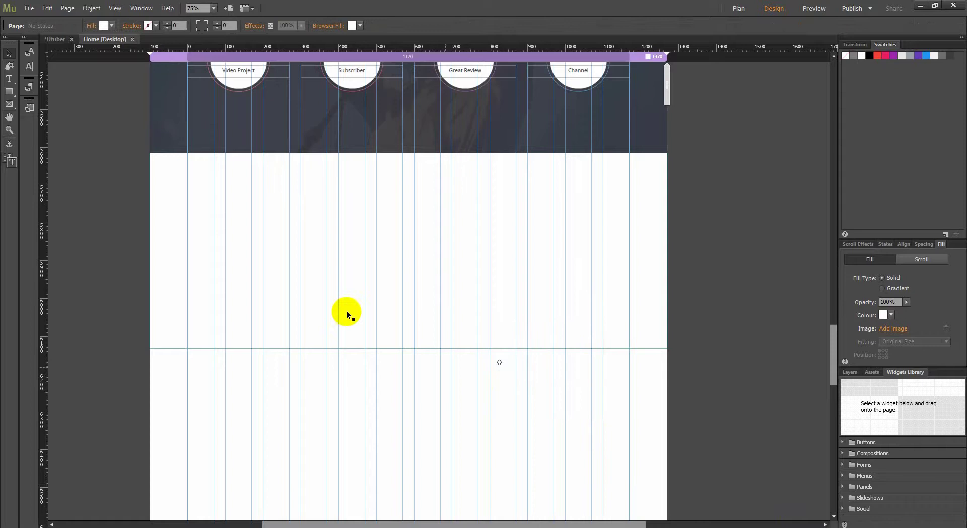
# - Preview the Muse page in the web browser with File > Preview Page in Browser
pyautogui.click(132, 99)
pyautogui.click(29, 8)
pyautogui.click(84, 177)
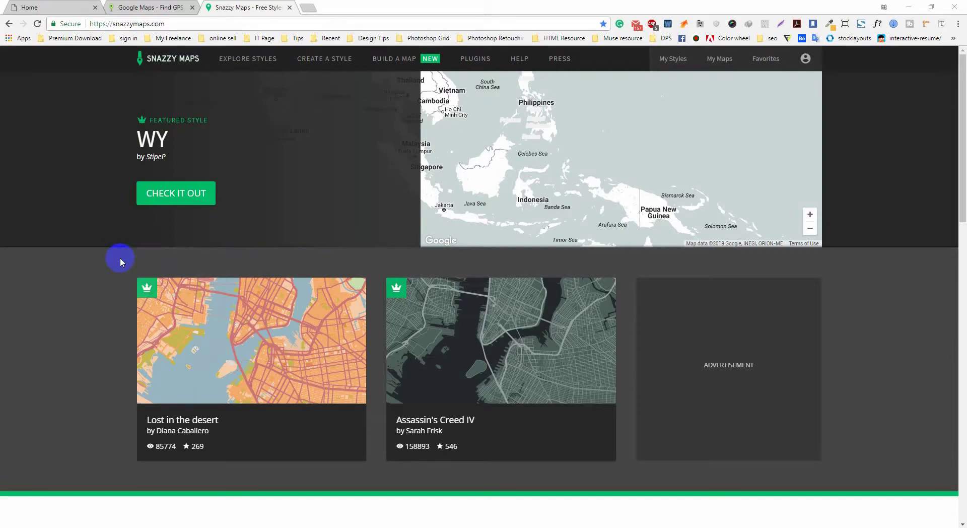
# - Open the purple-water Youtube 1800 Number style from Snazzy Maps' recent styles in a new tab
pyautogui.scroll(-3, 120, 259)
pyautogui.scroll(-3, 119, 261)
pyautogui.hotkey('alt', 'Left')
pyautogui.scroll(-3, 105, 288)
pyautogui.scroll(-5, 106, 287)
pyautogui.scroll(-2, 98, 298)
pyautogui.middleClick(243, 314)
pyautogui.click(346, 6)
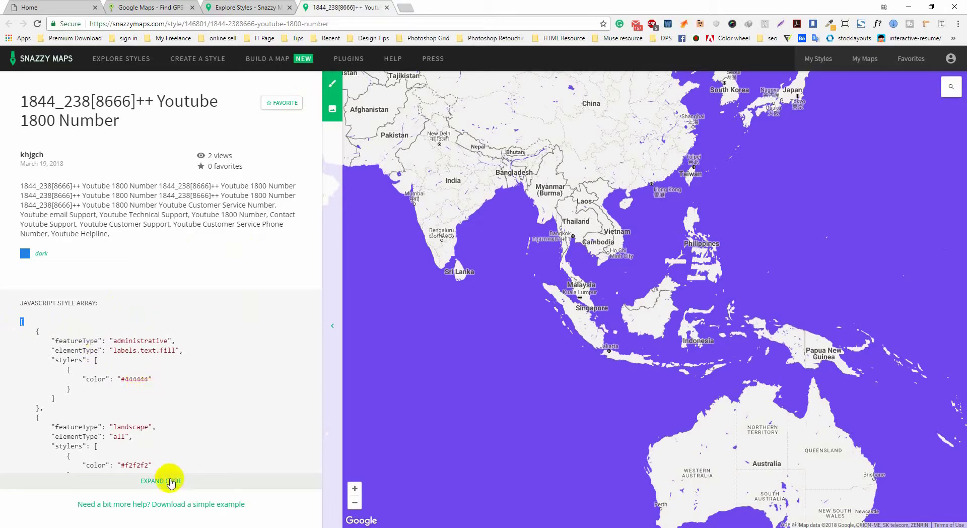
# - Expand the style's full JSON code and select all of it for copying
pyautogui.click(171, 480)
pyautogui.scroll(-4, 30, 338)
pyautogui.scroll(-4, 33, 358)
pyautogui.scroll(-3, 64, 434)
pyautogui.hotkey('ctrl', 'a')
pyautogui.rightClick(32, 379)
# - Copy the selected Youtube 1800 Number style JSON to the clipboard
pyautogui.click(71, 396)
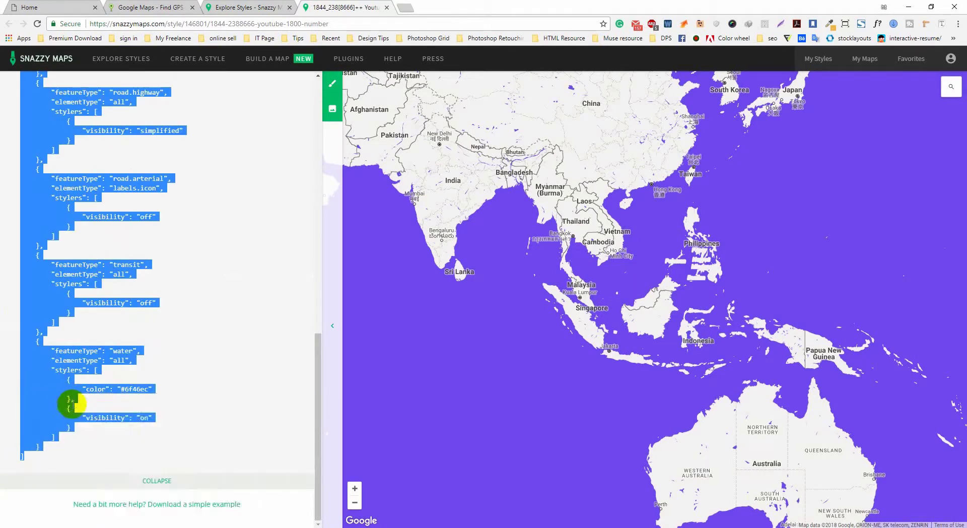